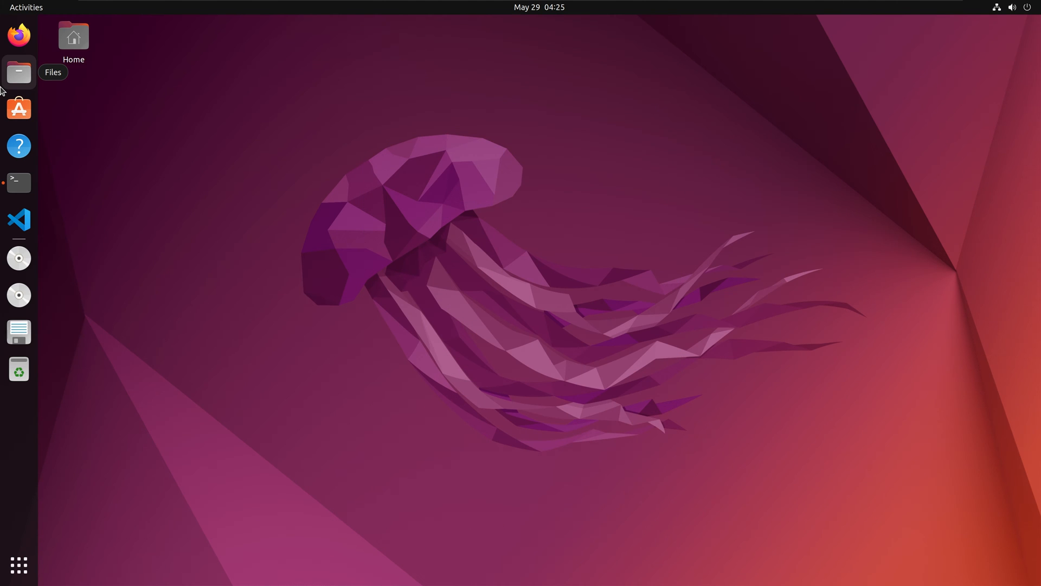
# Run apt list | grep podman in a new terminal, showing podman 3.4.4 available.
pyautogui.hotkey('ctrl', 'alt', 't')
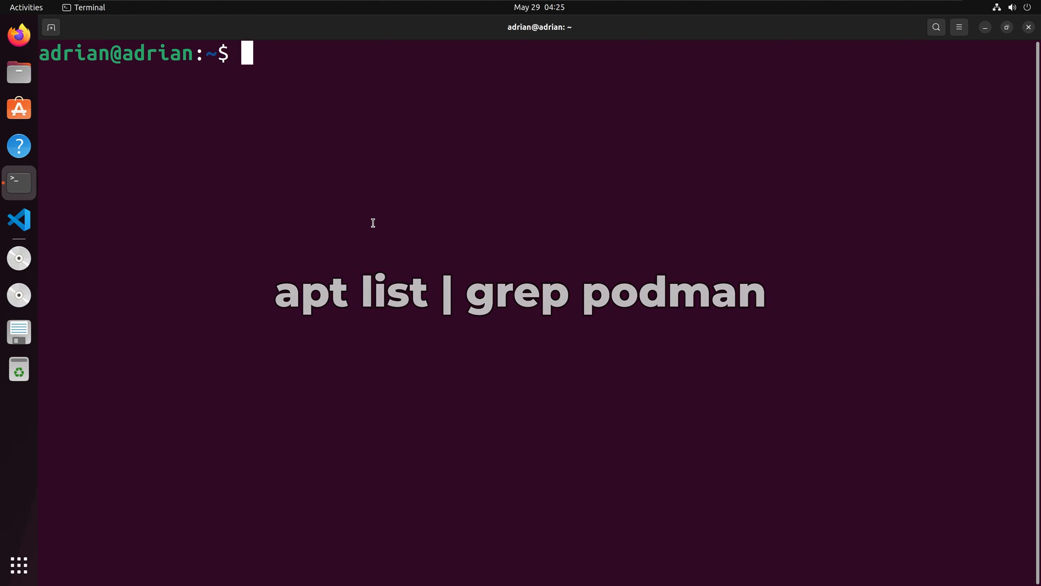
pyautogui.write('apt list | grep podman')
pyautogui.press('Return')
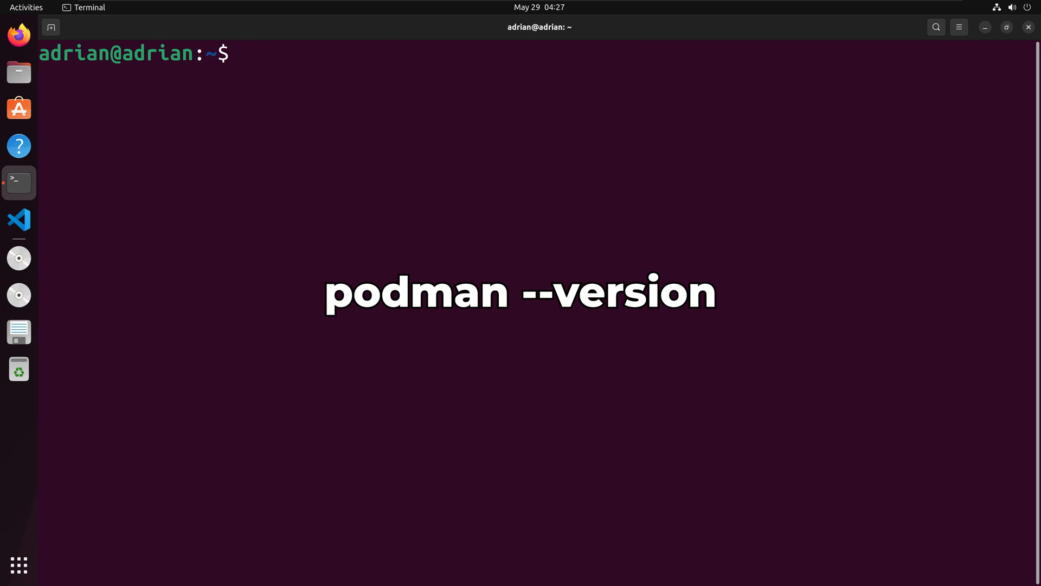
pyautogui.write('podman --version')
# Run podman --version to confirm 3.4.4 is installed, then clear the screen.
pyautogui.press('Return')
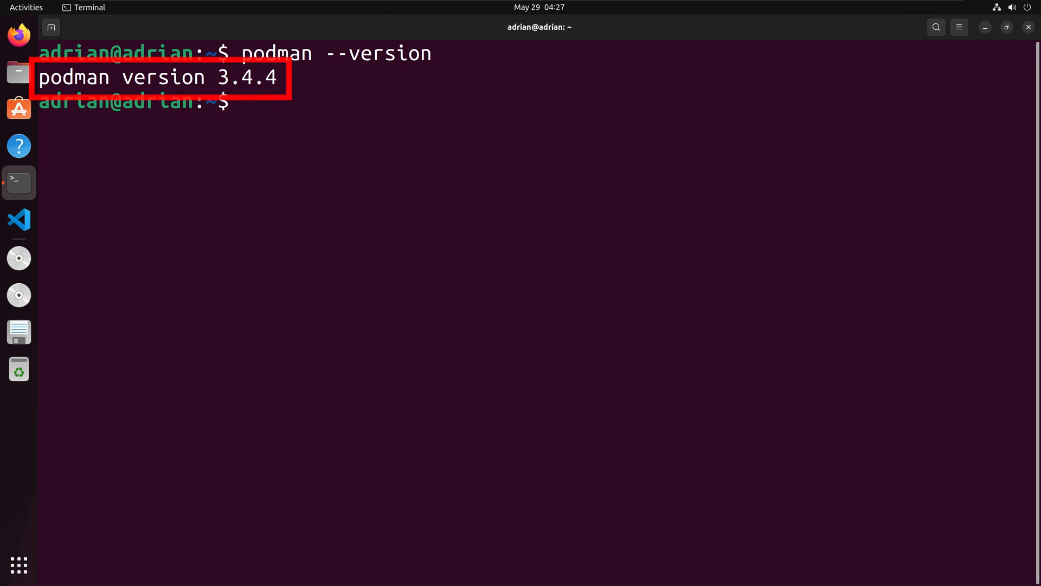
pyautogui.hotkey('ctrl', 'l')
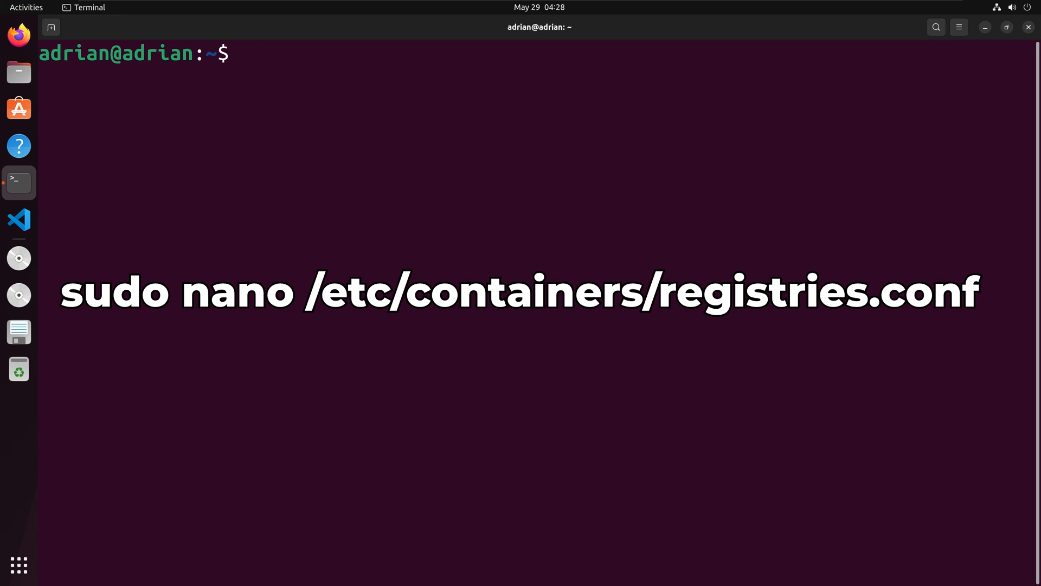
pyautogui.write('sudo nano /etc/containers/registries.conf')
# Edit /etc/containers/registries.conf in nano, appending [registries.search] with registries = ['docker.io'], and save.
pyautogui.press('Return')
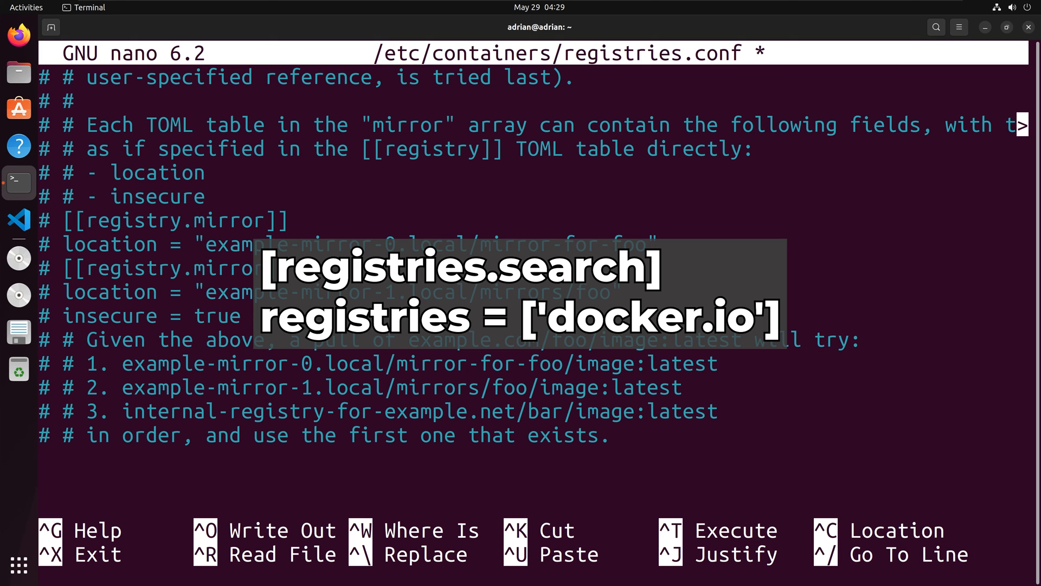
pyautogui.write('[registries.search]')
pyautogui.press('Return')
pyautogui.write("registries = ['docker.io'")
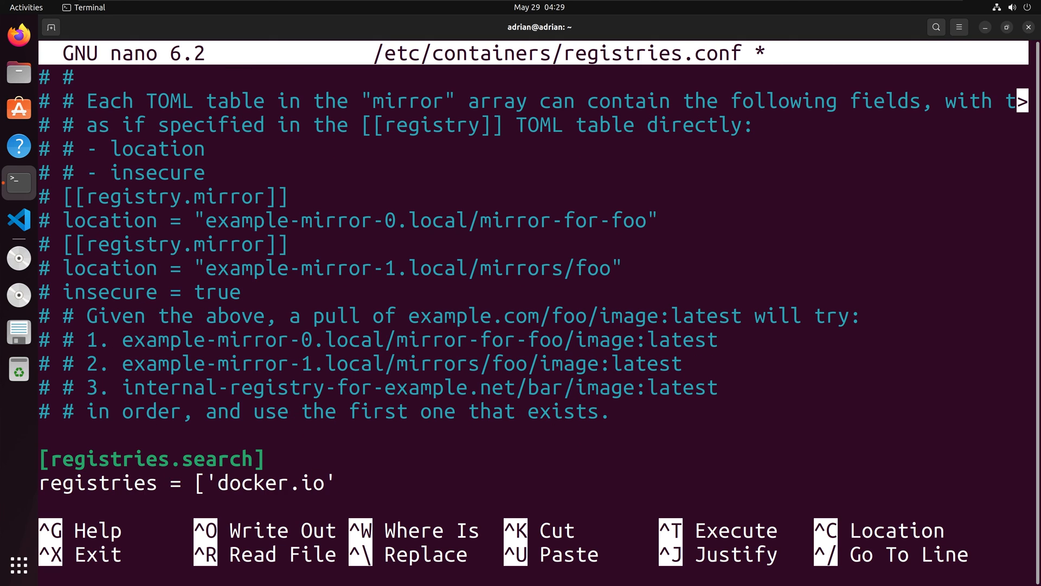
pyautogui.write(']')
pyautogui.hotkey('ctrl', 'o')
pyautogui.press('Return')
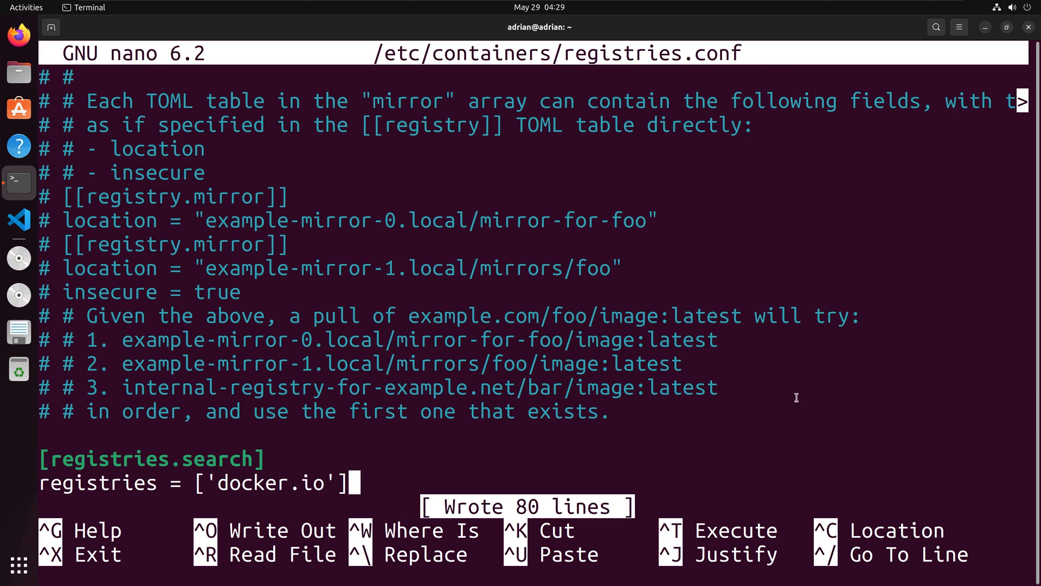
pyautogui.hotkey('ctrl', 'x')
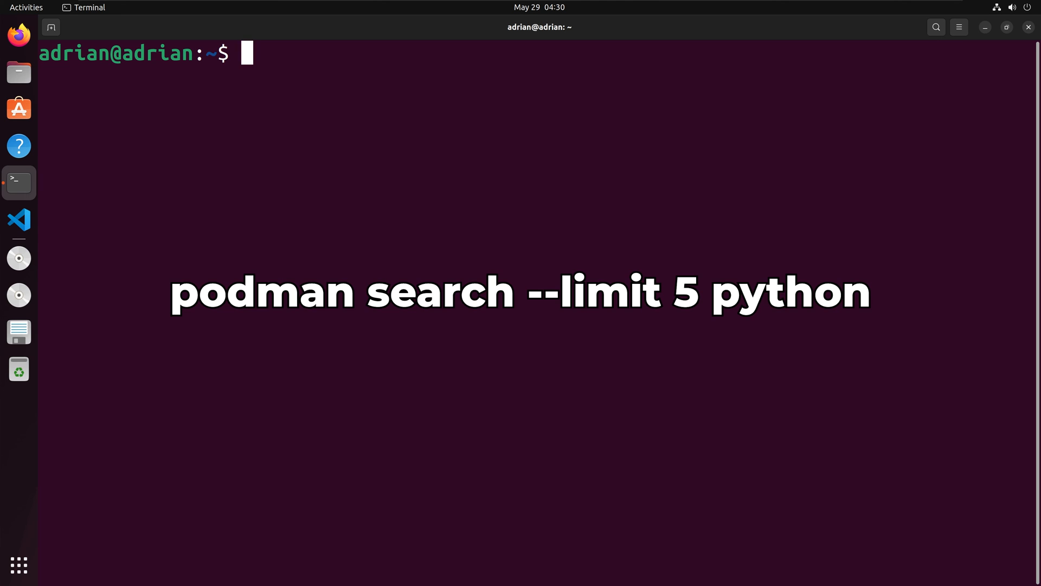
pyautogui.write('podman search --limit 5 python')
# Run podman search --limit 5 python, listing five docker.io Python images.
pyautogui.press('Return')
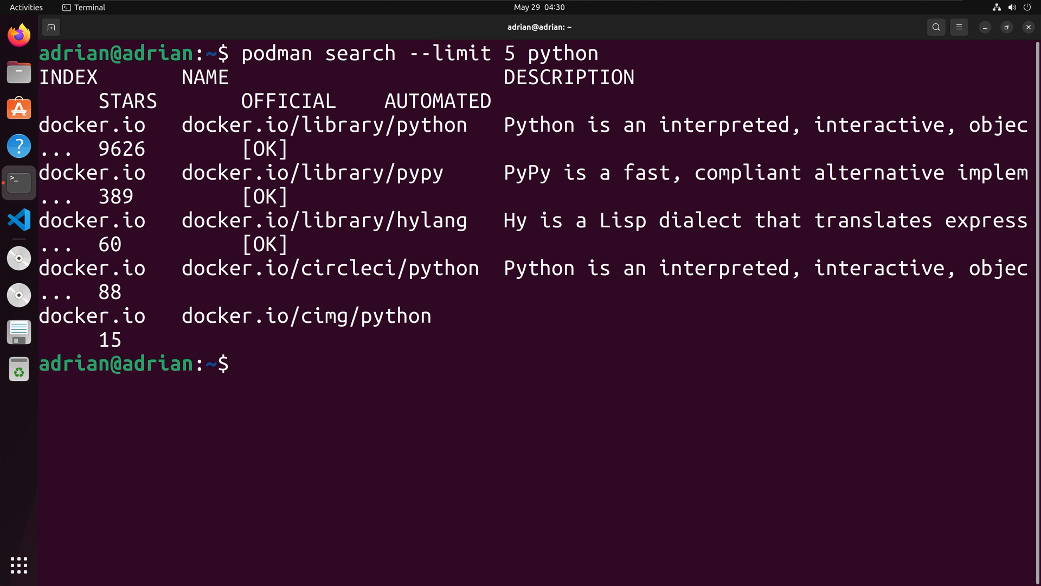